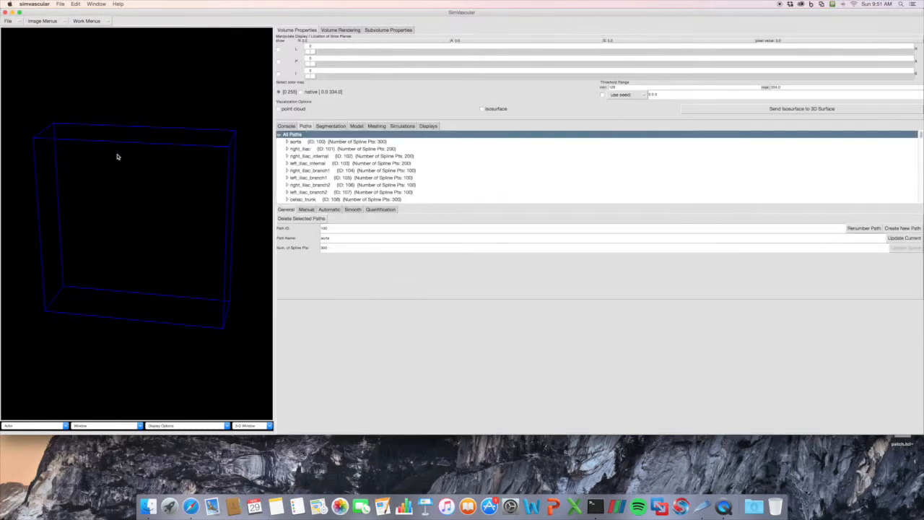
- Enlarge the 3D view, display the image volume as a point cloud and highlight the aorta path
drag(275, 101, 312, 103)
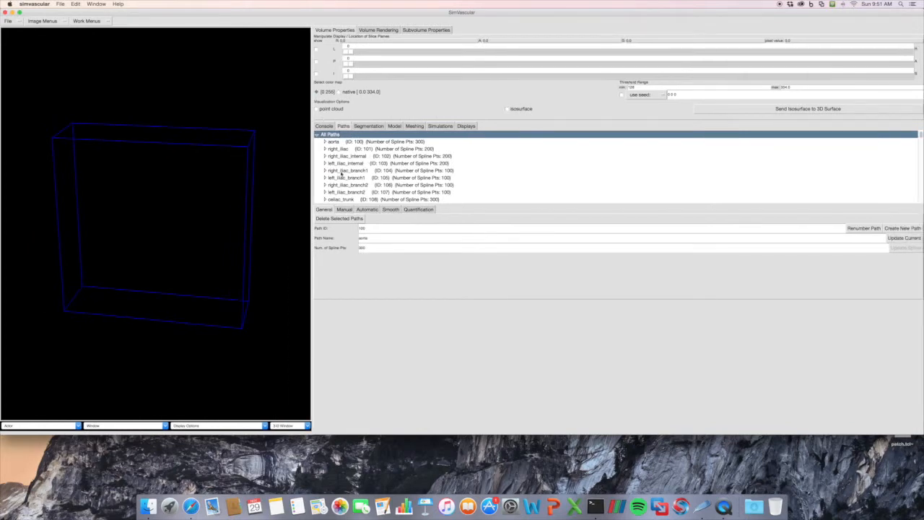
scroll(335, 163, down, 5)
scroll(335, 163, up, 5)
click(317, 108)
drag(213, 185, 175, 199)
scroll(172, 214, up, 2)
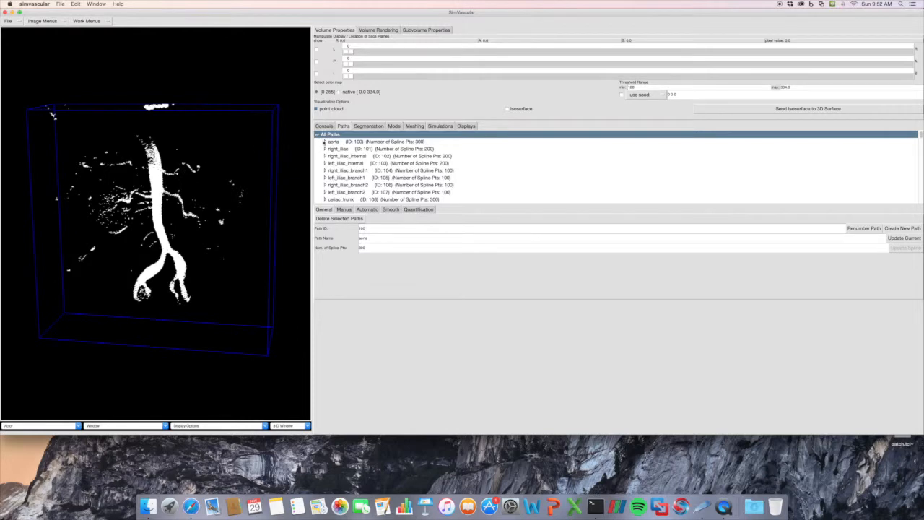
click(333, 142)
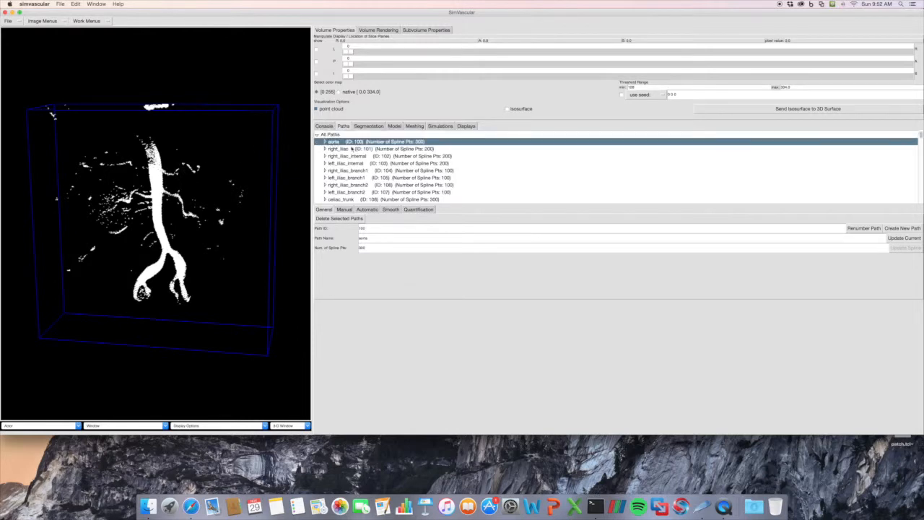
drag(219, 161, 219, 163)
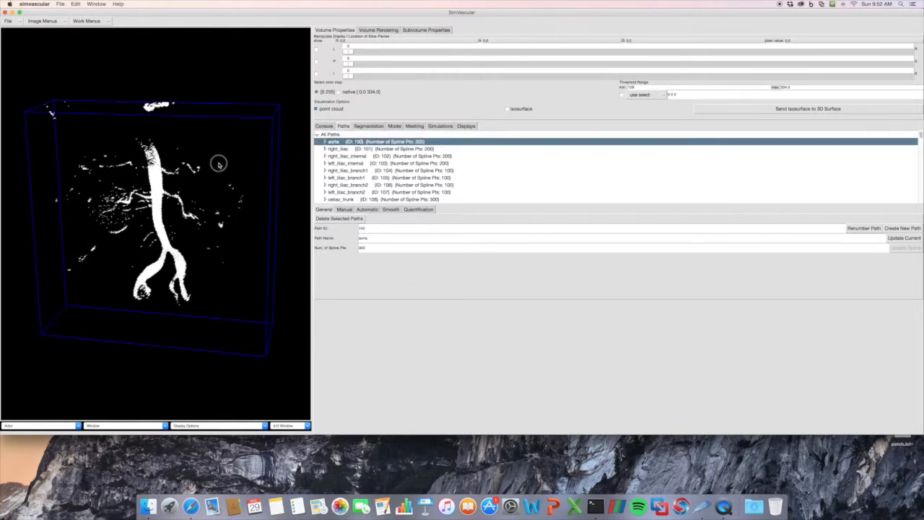
- Create a 2D group surface named Aorta for the segmentation
click(368, 126)
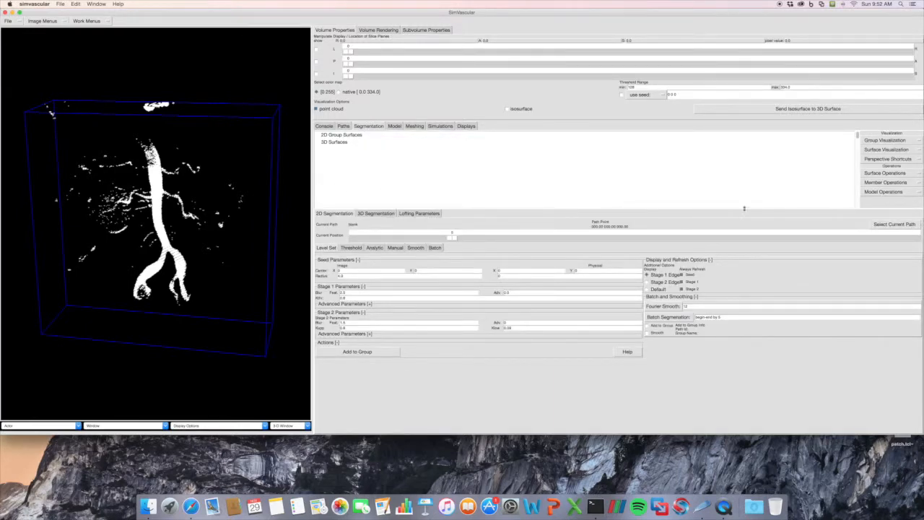
click(880, 175)
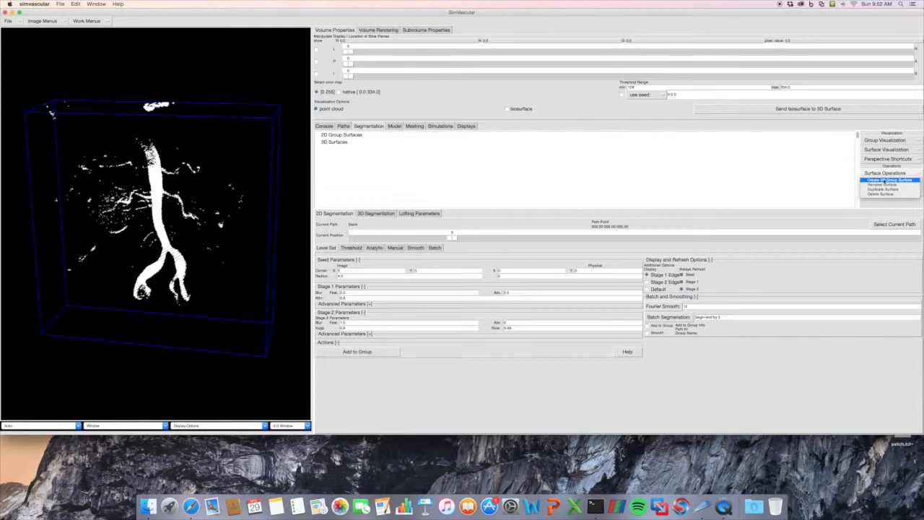
click(883, 180)
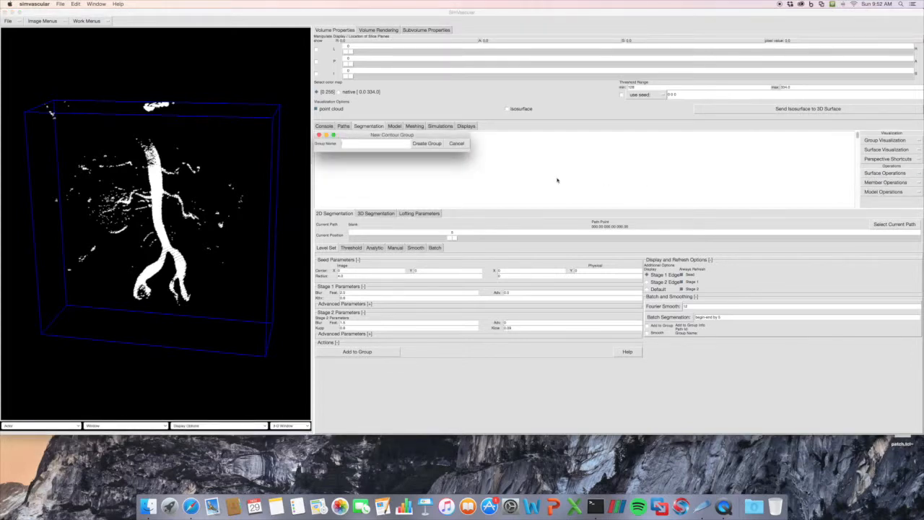
text(Aorta)
key(Return)
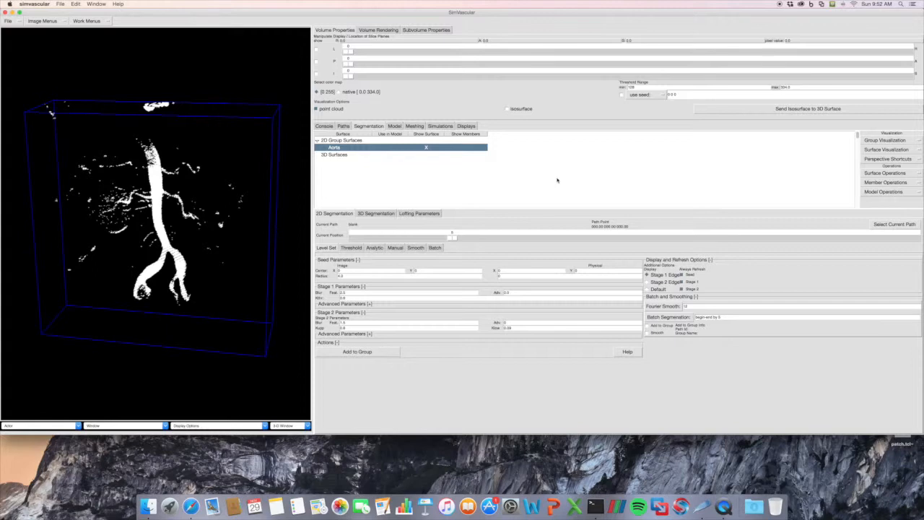
click(911, 174)
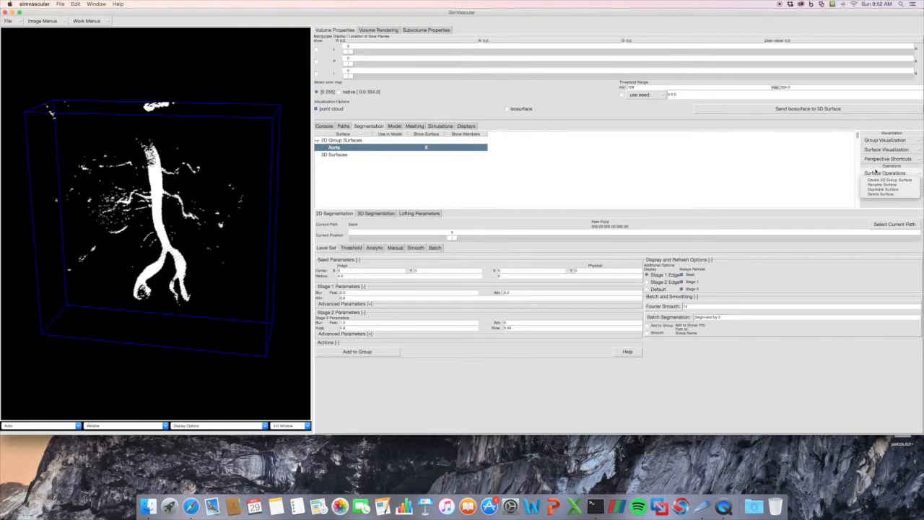
click(876, 172)
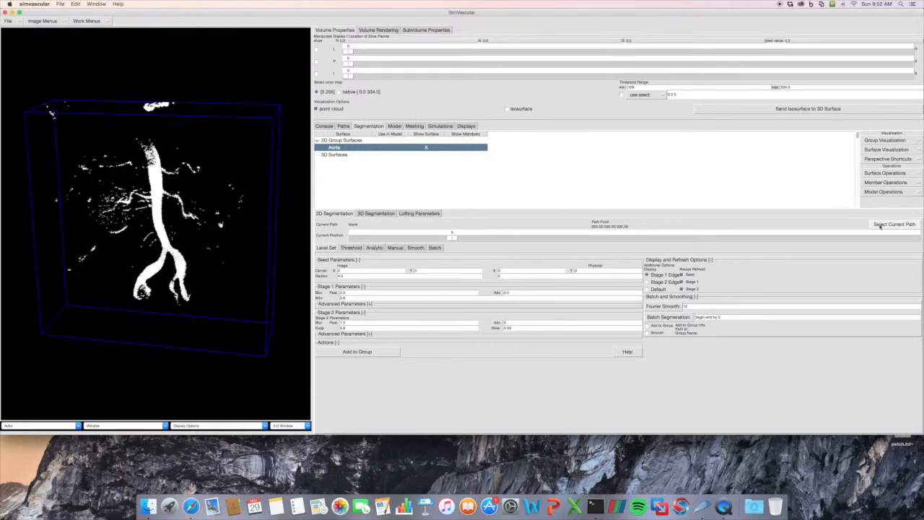
- Set the aorta path as the current segmentation path and enlarge the 3D view further
click(880, 225)
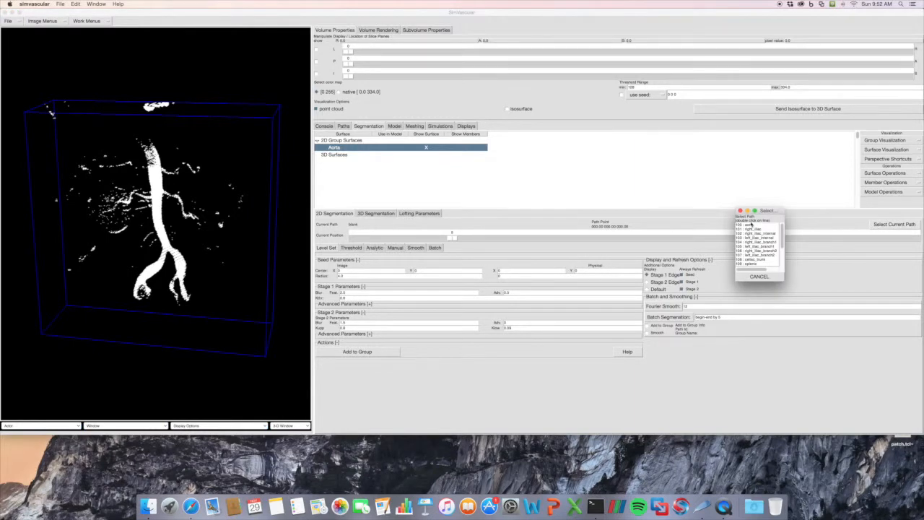
double_click(751, 225)
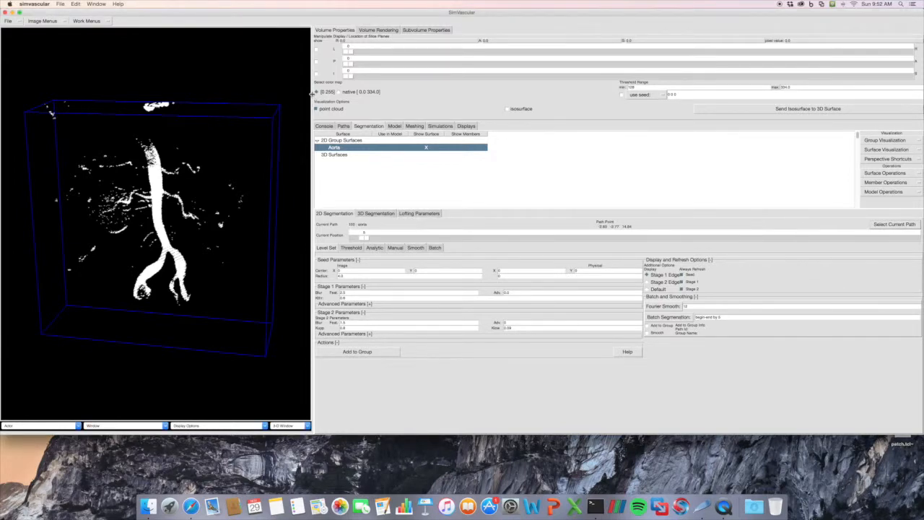
drag(312, 94, 351, 99)
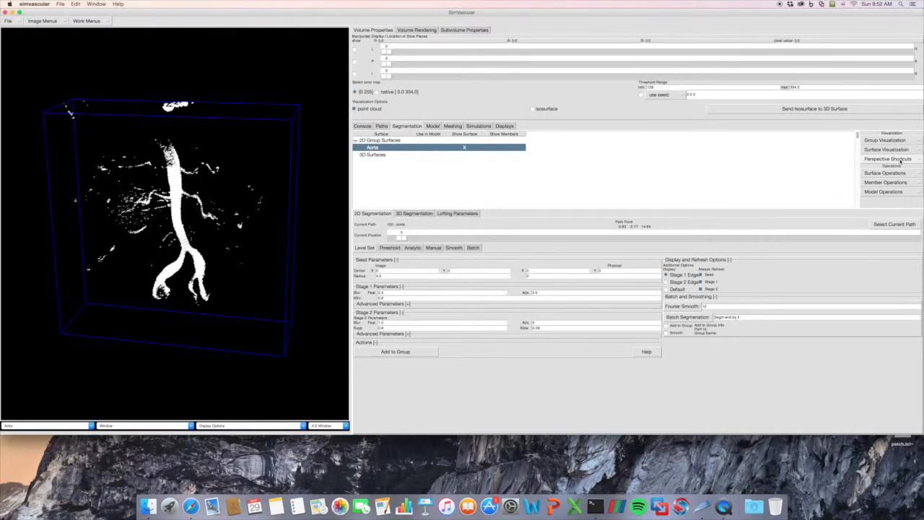
- Toggle the branch control defaults to show the aorta path and its image slice in the 3D view
click(901, 159)
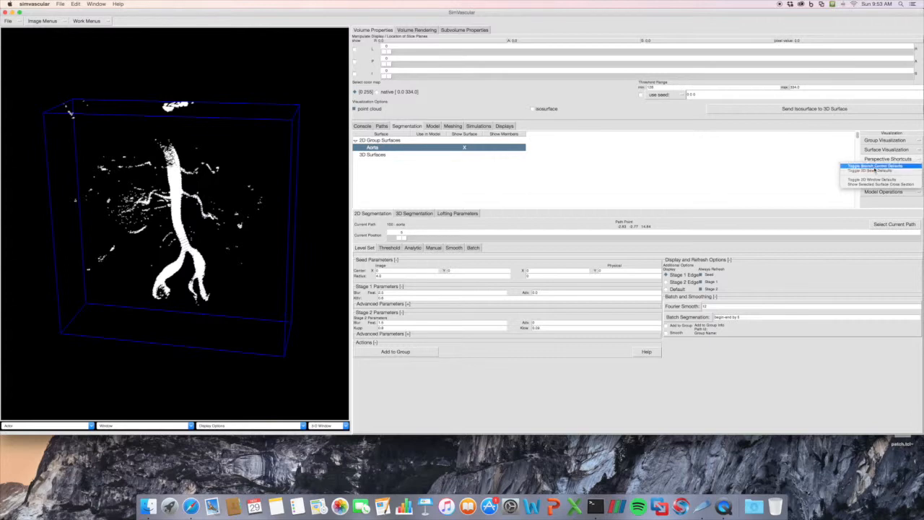
click(875, 167)
drag(254, 175, 274, 197)
drag(151, 163, 151, 146)
drag(161, 320, 166, 317)
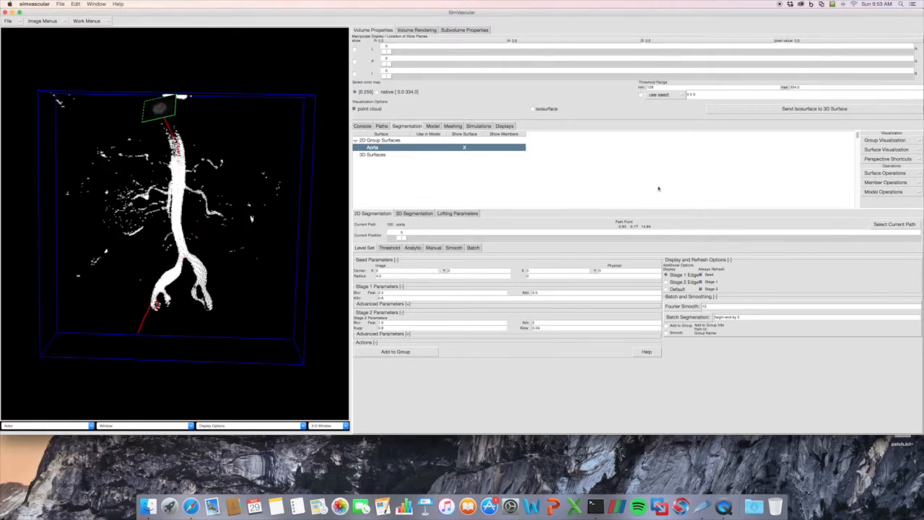
- Toggle the 2D window defaults to show the intensity and potential slice views, and widen the intensity view
click(878, 159)
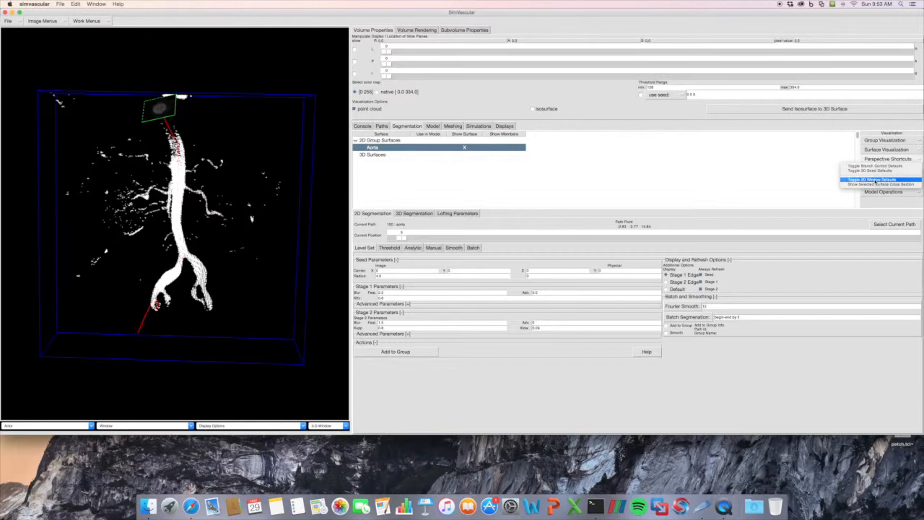
click(874, 180)
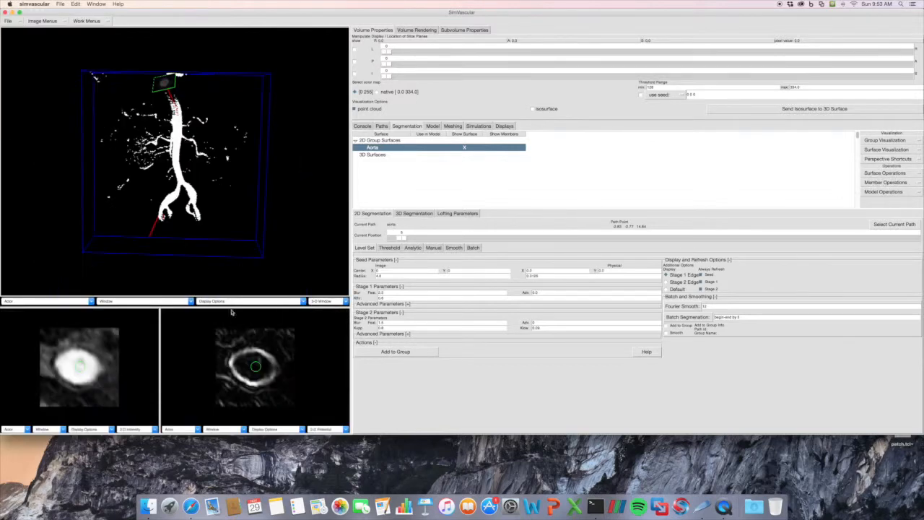
click(165, 344)
drag(165, 344, 173, 341)
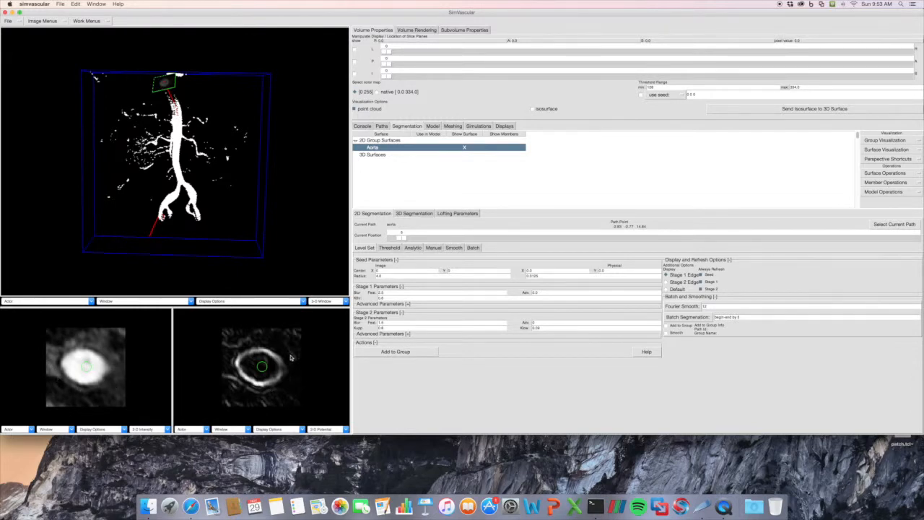
mouse_move(220, 179)
mouse_down()
mouse_move(212, 182)
mouse_move(228, 188)
mouse_up()
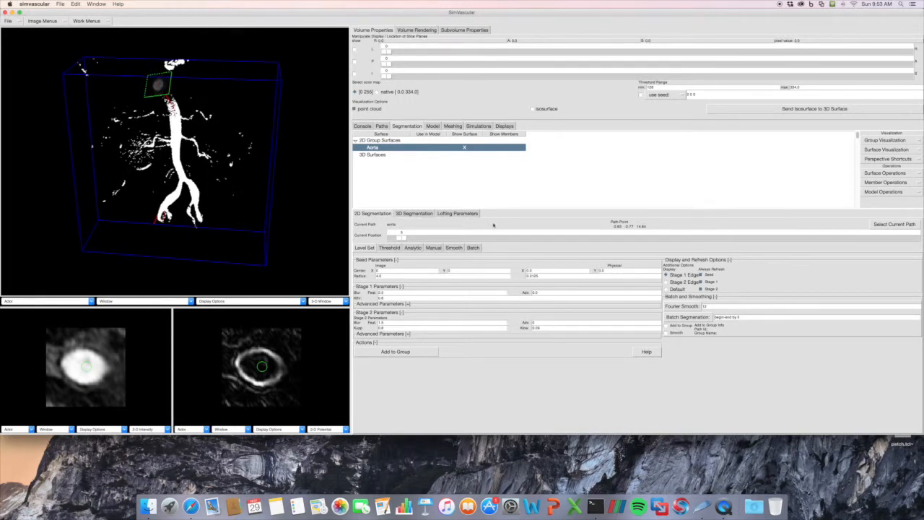
- Move the slice along the aorta path to position 18 and hide the point cloud
mouse_move(408, 238)
mouse_down()
mouse_move(400, 238)
mouse_move(559, 252)
mouse_move(425, 234)
mouse_up()
click(357, 109)
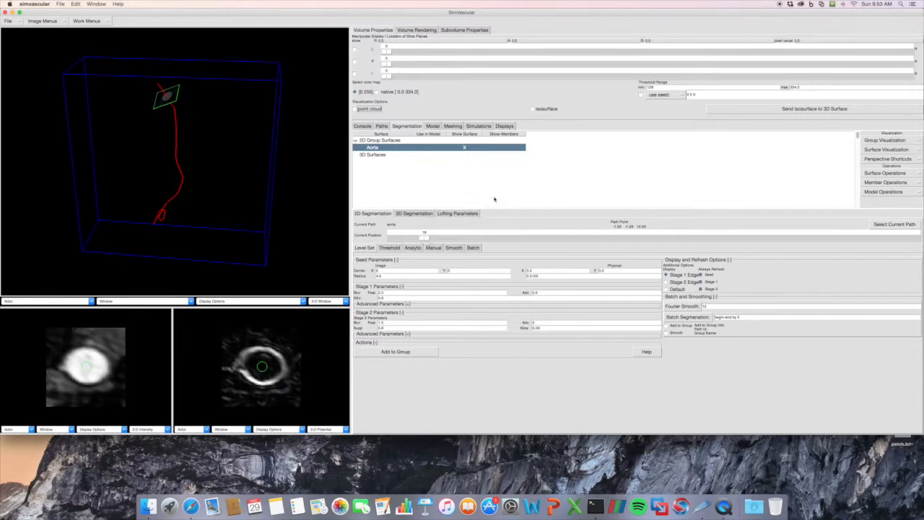
drag(283, 156, 288, 164)
- Segment the aorta with the level set method at path position 0 and add the contour to the Aorta group
drag(425, 236, 403, 240)
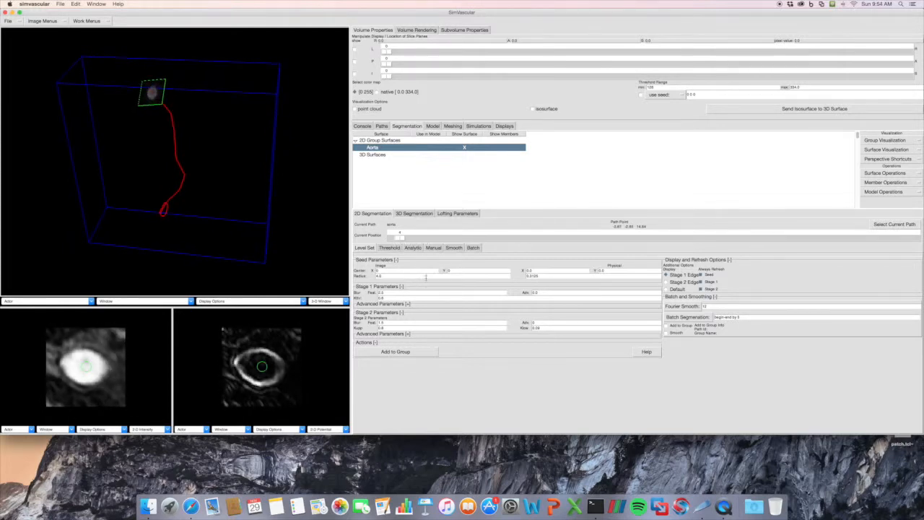
drag(402, 238, 384, 240)
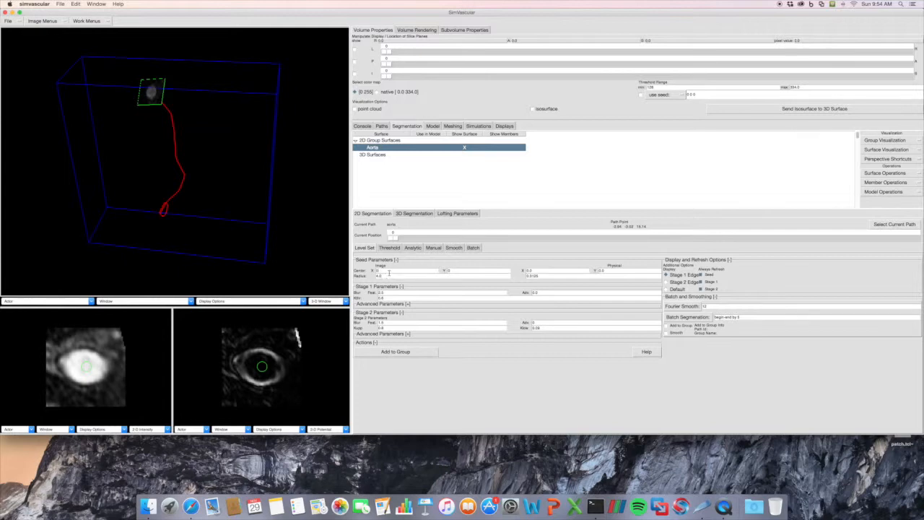
key(Return)
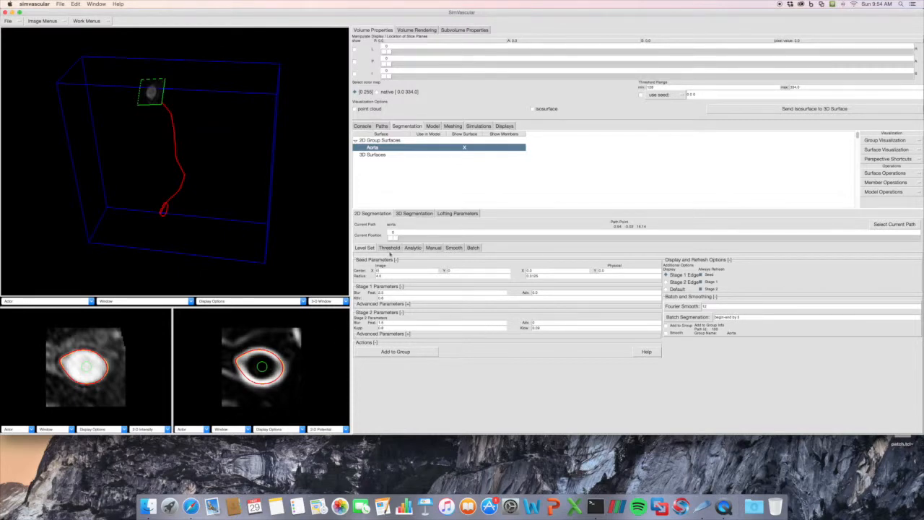
click(391, 239)
click(396, 353)
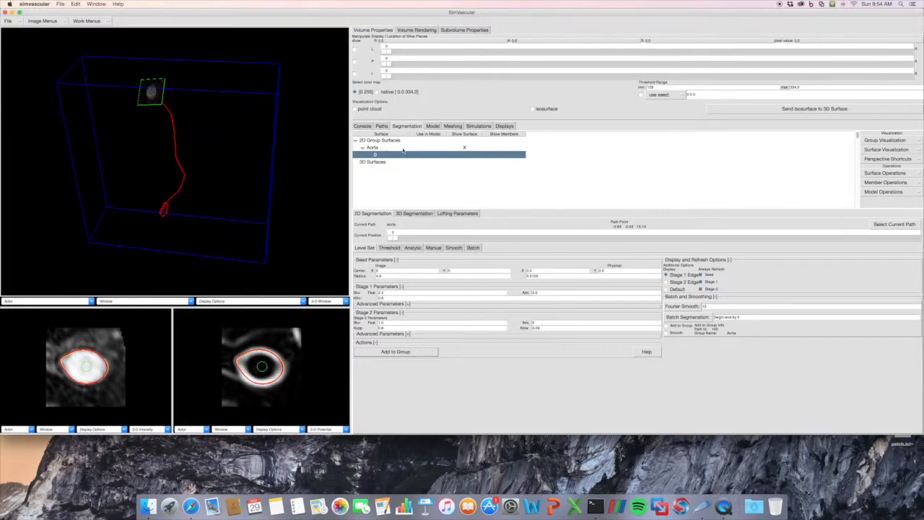
- Segment the aorta with the level set method at path position 18 and add the contour to the Aorta group
drag(392, 240, 424, 238)
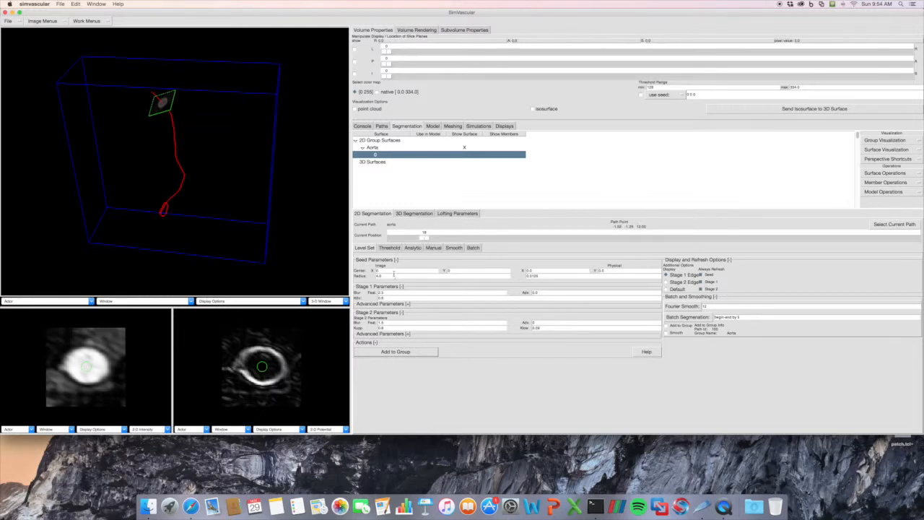
click(390, 271)
key(Return)
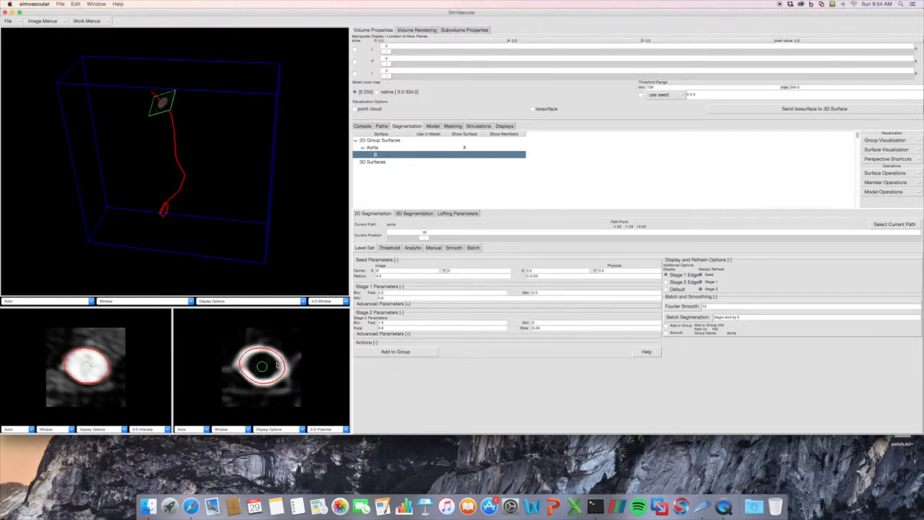
click(396, 351)
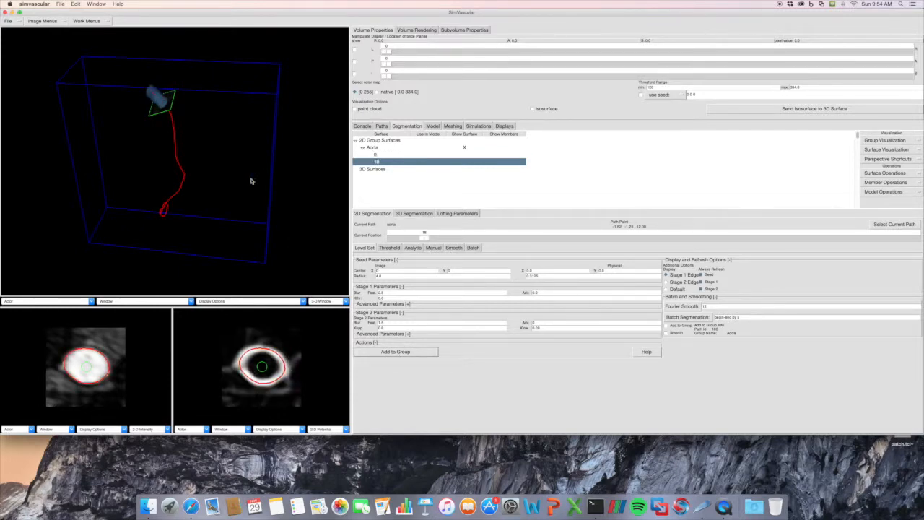
- Segment the aorta with the level set method at path position 162 and add the contour to the Aorta group
drag(214, 108, 192, 158)
right_drag(193, 158, 190, 180)
drag(190, 180, 187, 185)
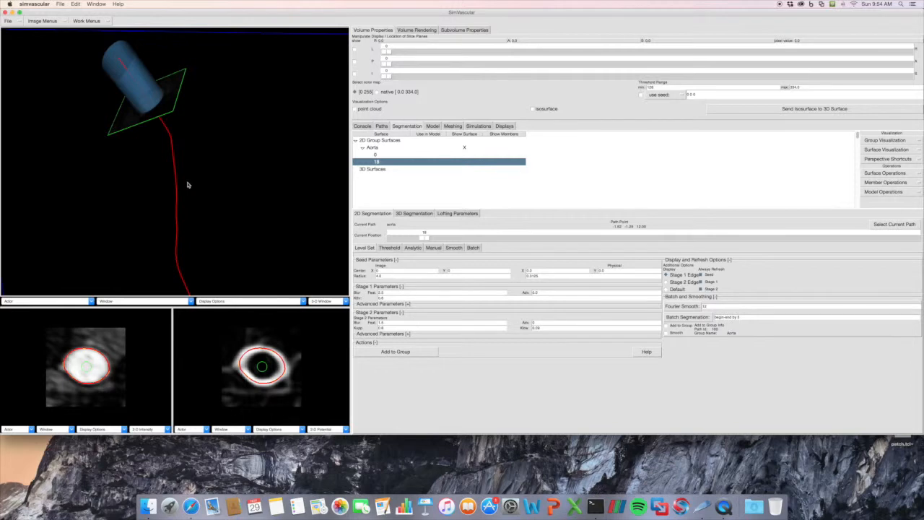
drag(187, 185, 184, 119)
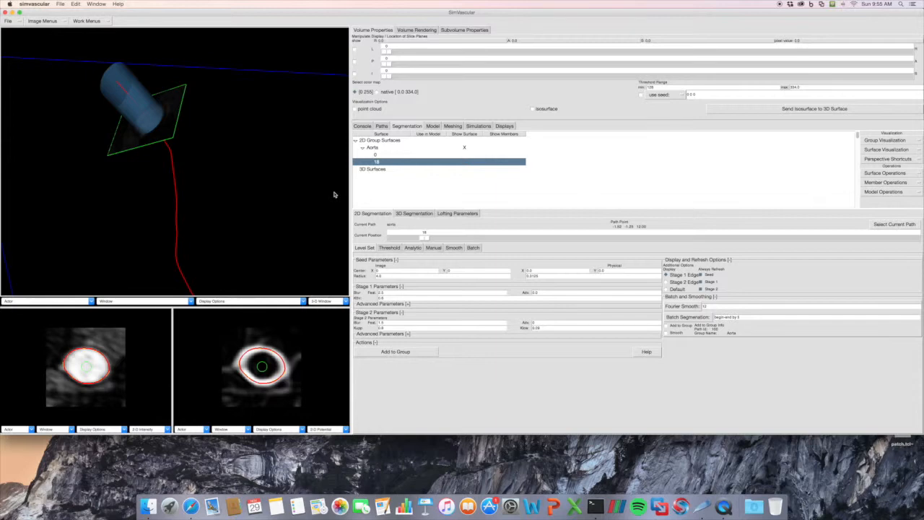
drag(315, 211, 310, 206)
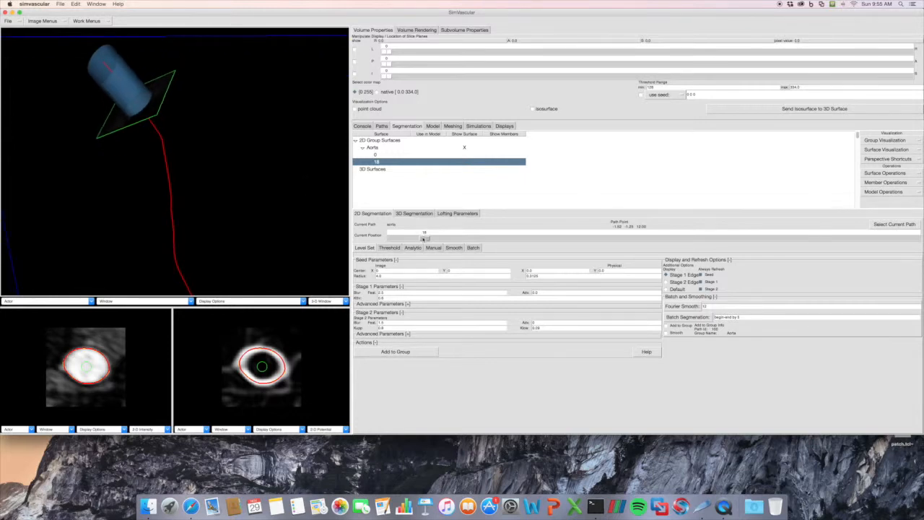
scroll(233, 217, down, 5)
drag(427, 240, 674, 238)
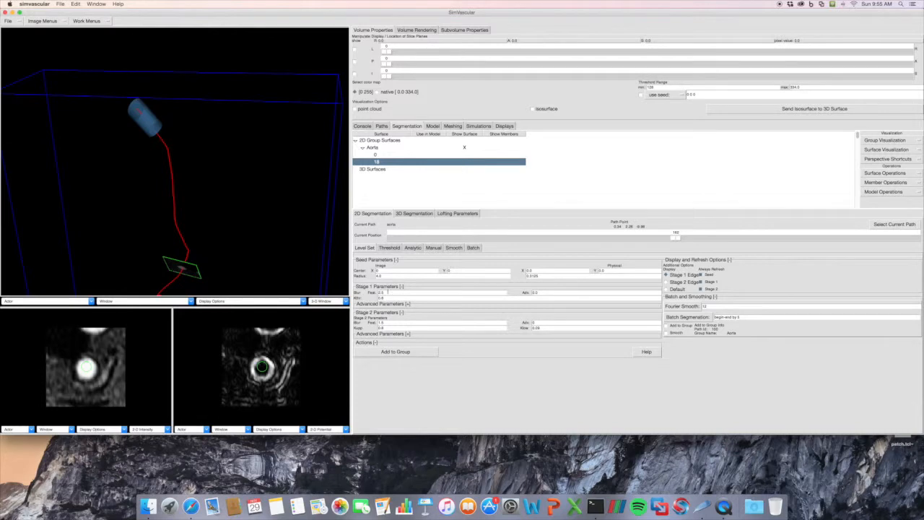
click(395, 352)
- Segment the aorta with the level set method at path position 29 and add the contour to the Aorta group
drag(253, 182, 226, 178)
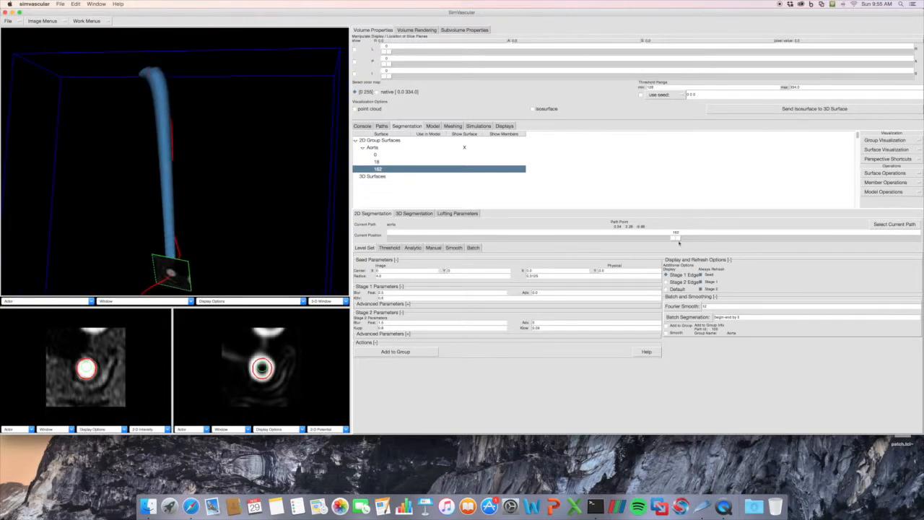
drag(677, 239, 443, 238)
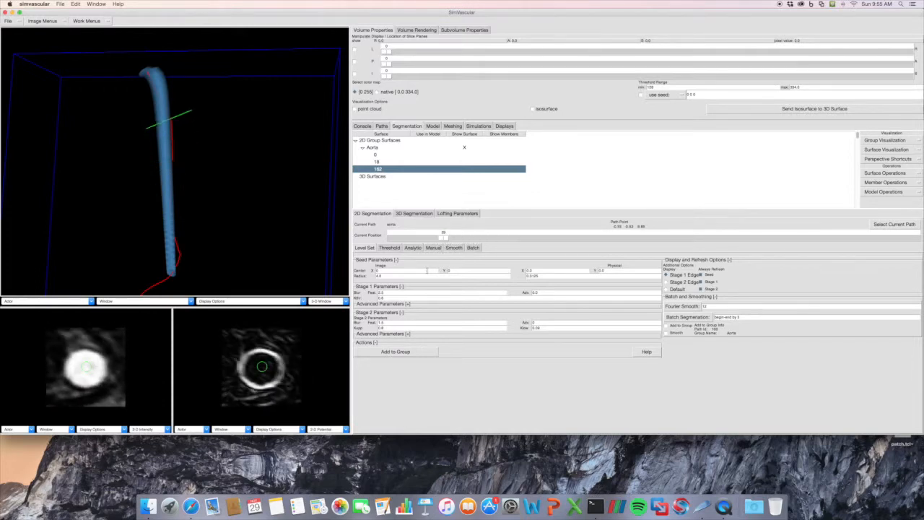
click(395, 351)
- Move the slice plane further along the aorta path and display the member contours of the Aorta group
drag(321, 254, 281, 221)
drag(449, 242, 497, 242)
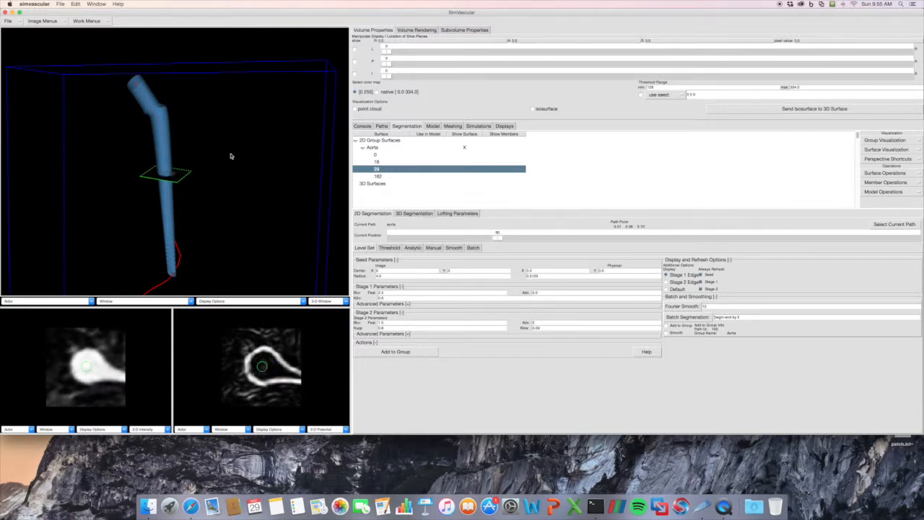
click(882, 149)
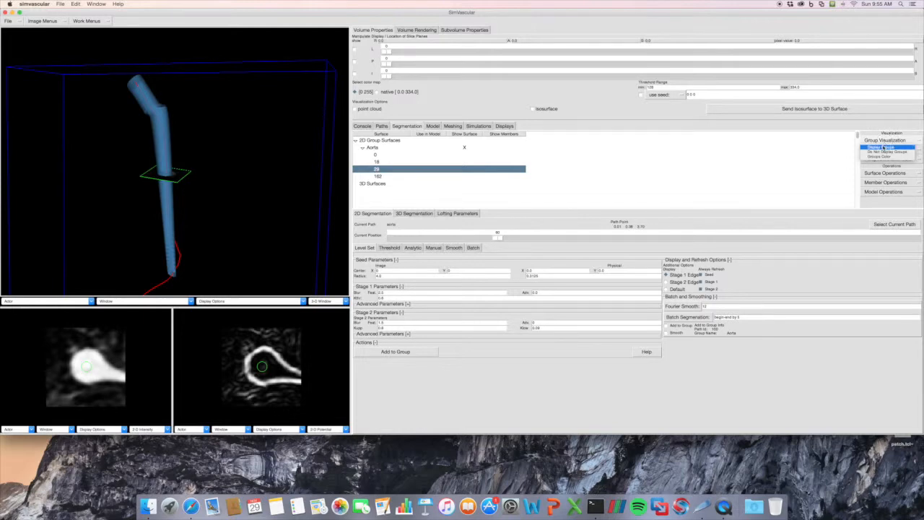
click(883, 147)
drag(259, 167, 253, 160)
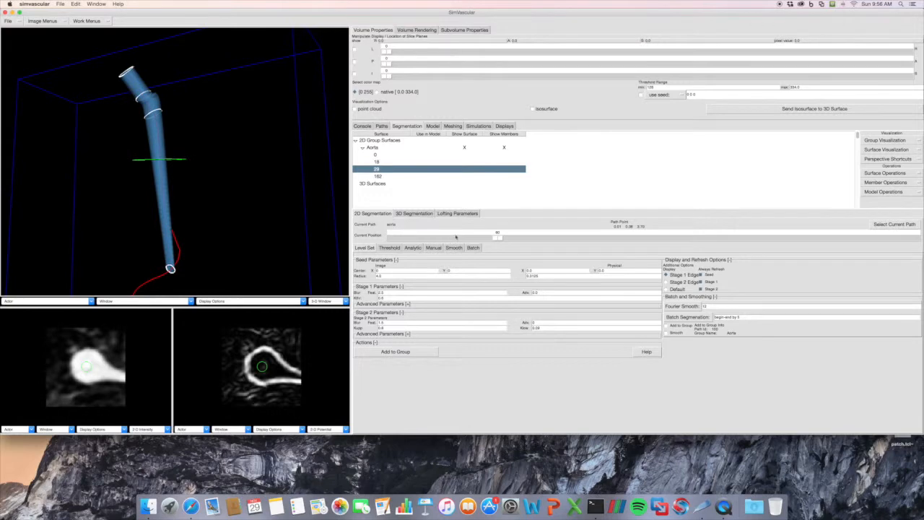
- Segment the aorta with the level set method at path position 63 and add the contour to the Aorta group
drag(497, 240, 505, 239)
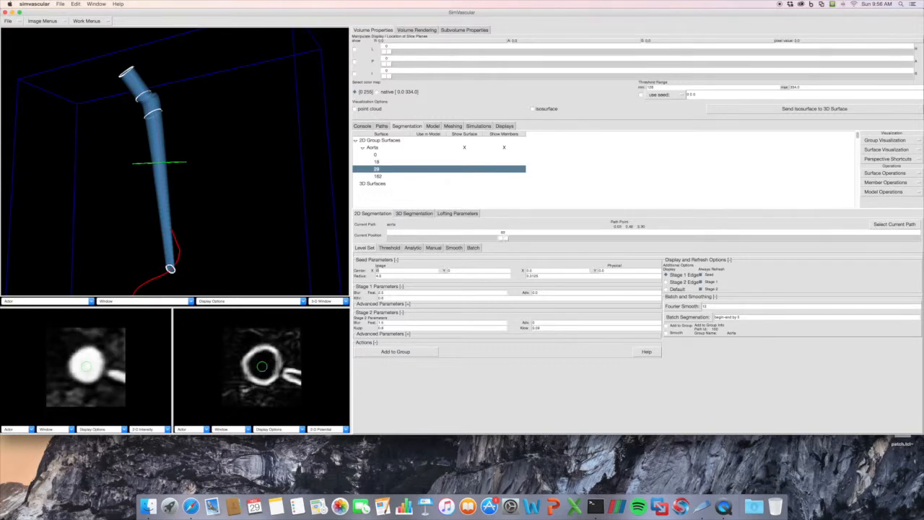
key(Return)
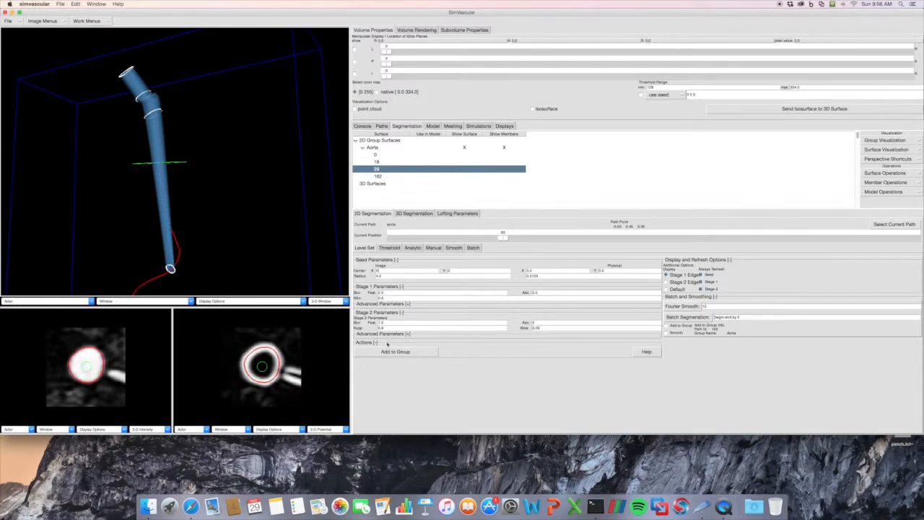
click(395, 351)
- Segment the aorta with the level set method at path position 92 and add the contour to the Aorta group
drag(199, 215, 237, 208)
drag(503, 239, 549, 239)
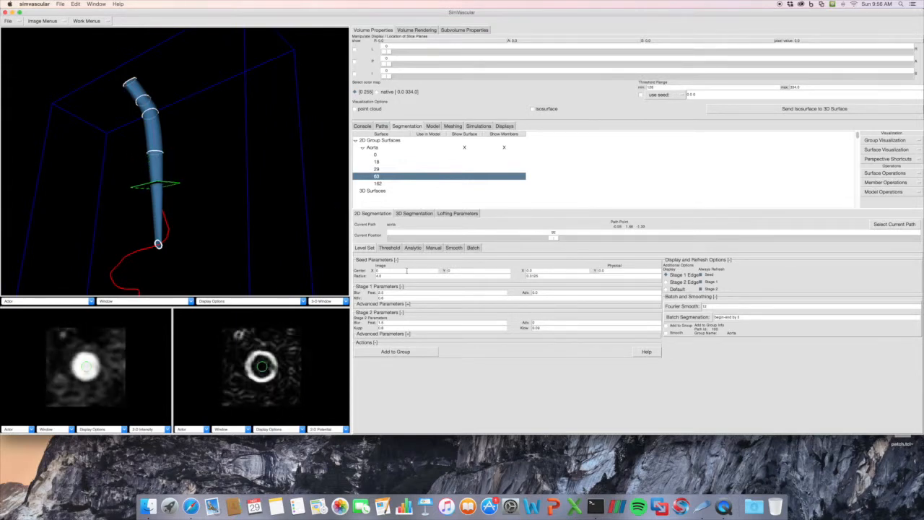
click(395, 351)
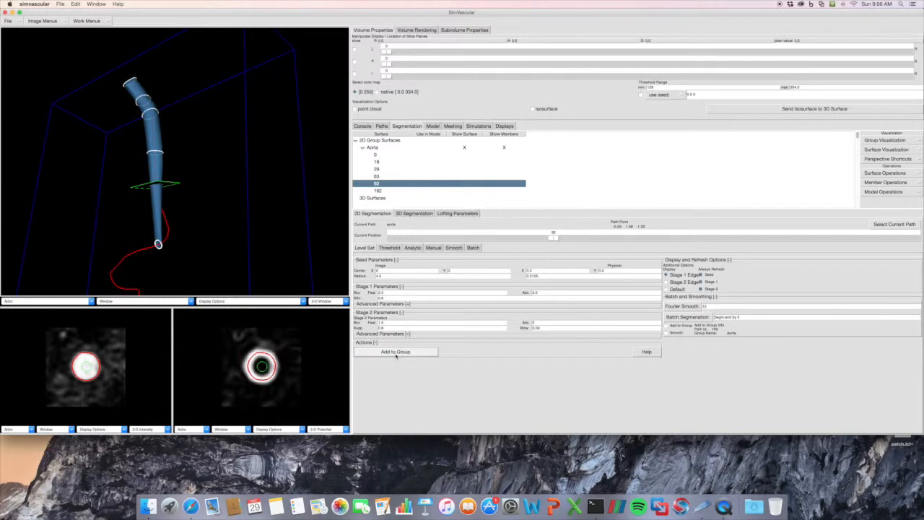
- Segment the aorta with the level set method at path position 124 and add the contour to the Aorta group
drag(232, 248, 237, 244)
drag(554, 234, 607, 236)
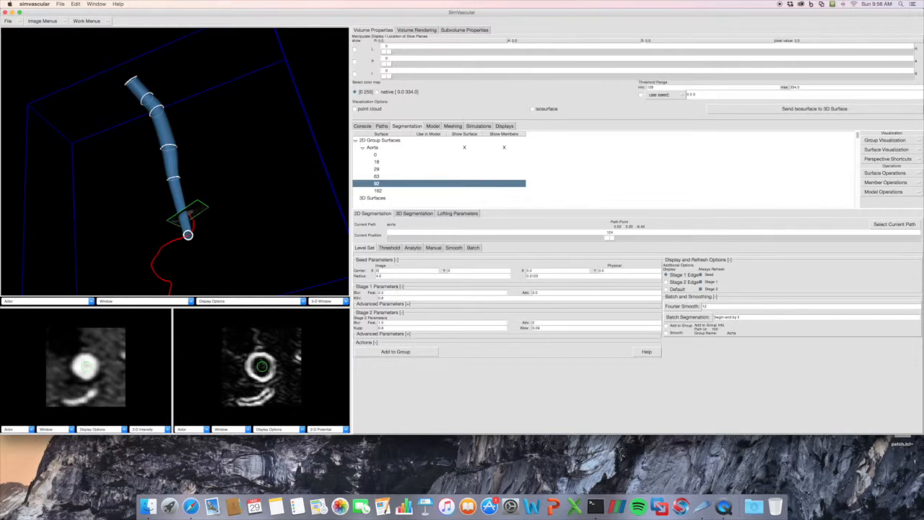
click(401, 352)
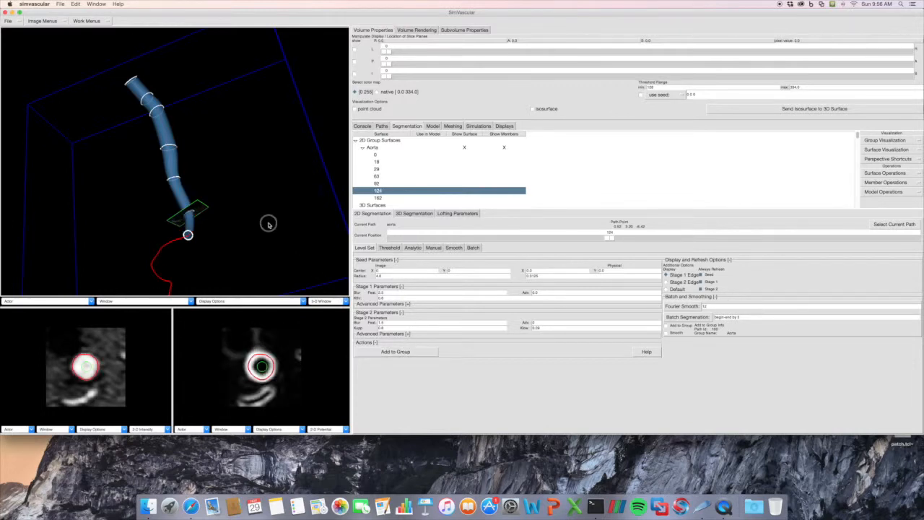
- Try to add a level set contour to the Aorta group at path position 154 with the seed at the image center
click(611, 240)
drag(626, 239, 661, 238)
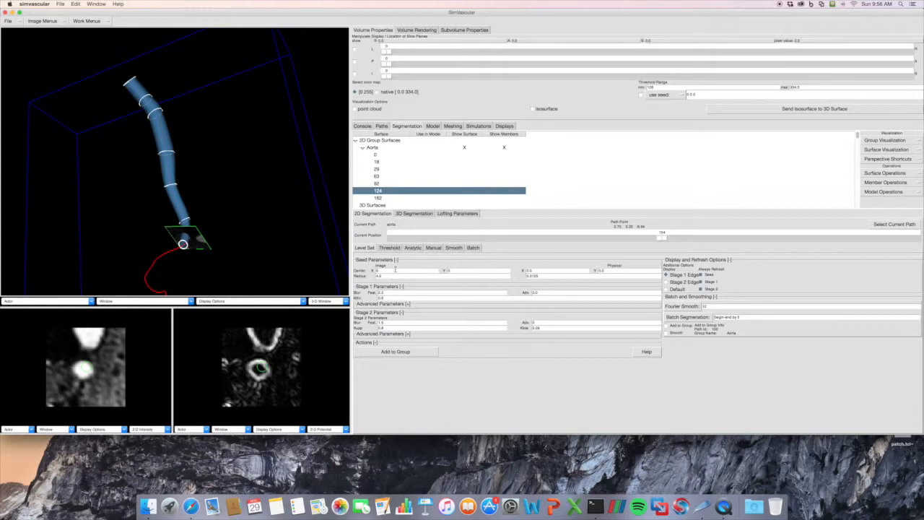
click(395, 351)
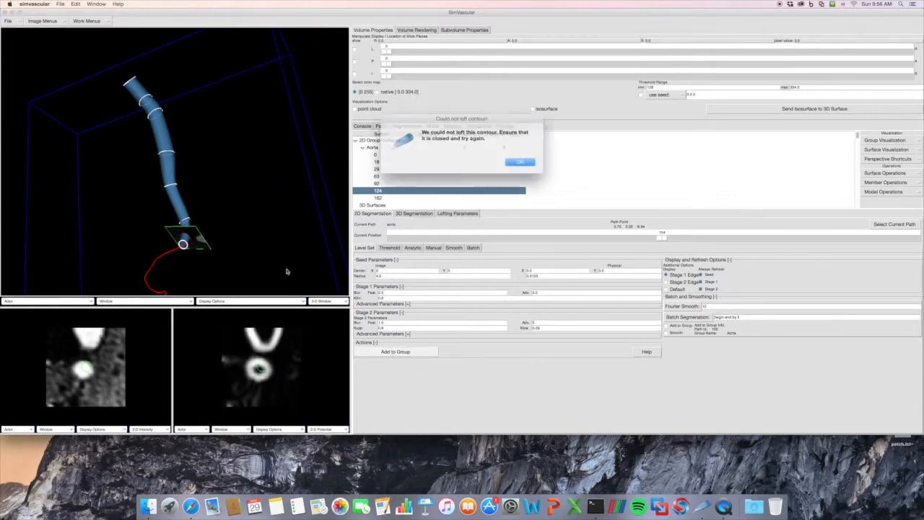
click(523, 161)
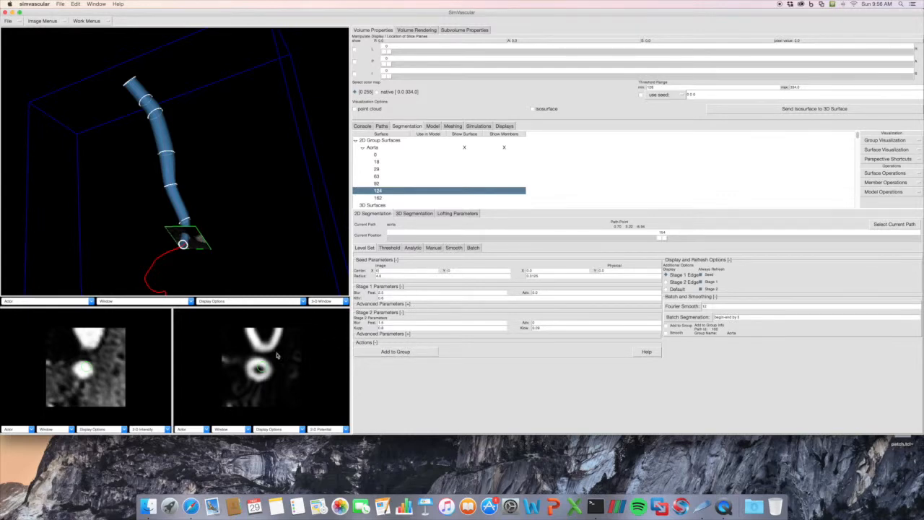
- Set the seed's center X to -2 and add the level set contour at position 154 to the Aorta group
drag(392, 272, 368, 272)
text(-2)
key(Return)
click(383, 353)
mouse_move(262, 245)
mouse_down()
mouse_move(235, 231)
mouse_move(244, 241)
mouse_move(268, 239)
mouse_move(247, 239)
mouse_up()
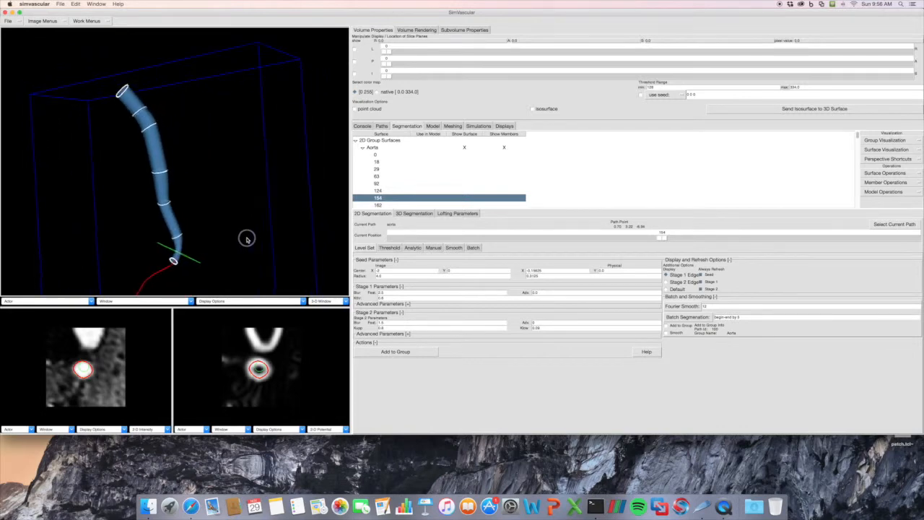
drag(233, 192, 230, 211)
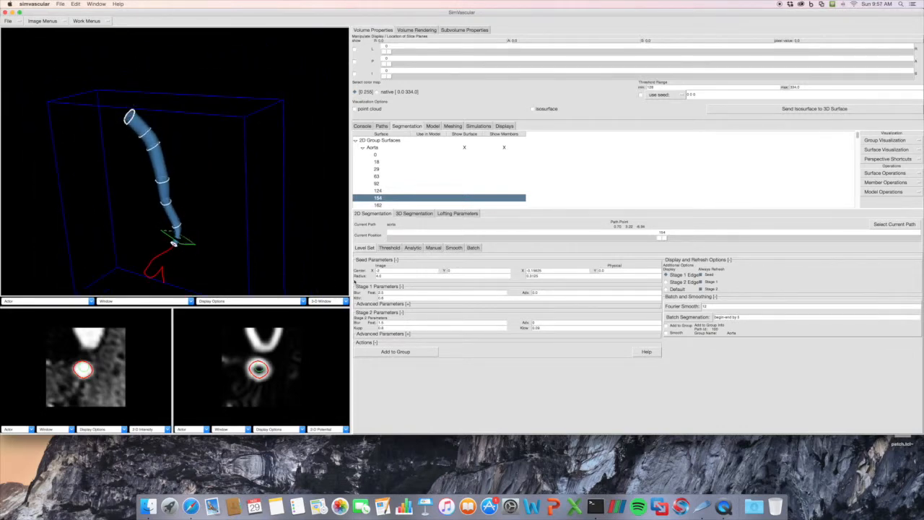
- Show the selected surface's cross section and compare it with the image at several positions along the aorta path
click(891, 159)
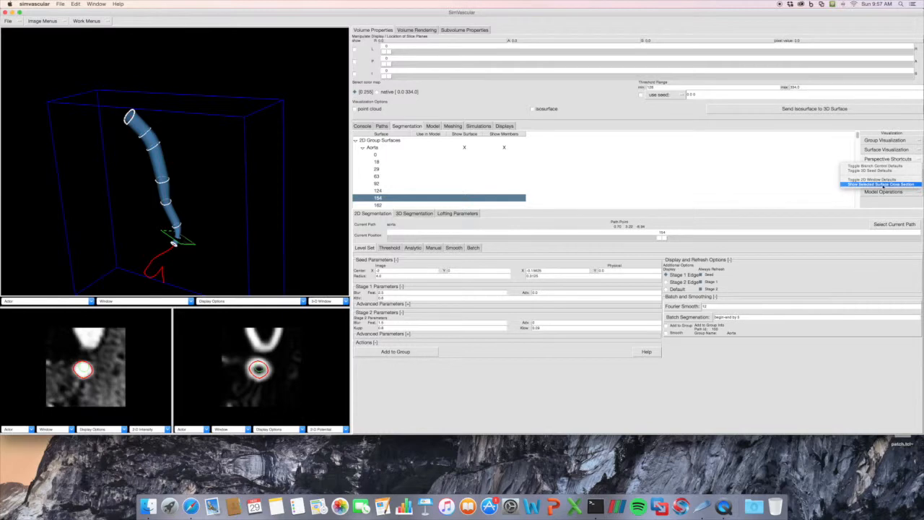
click(884, 184)
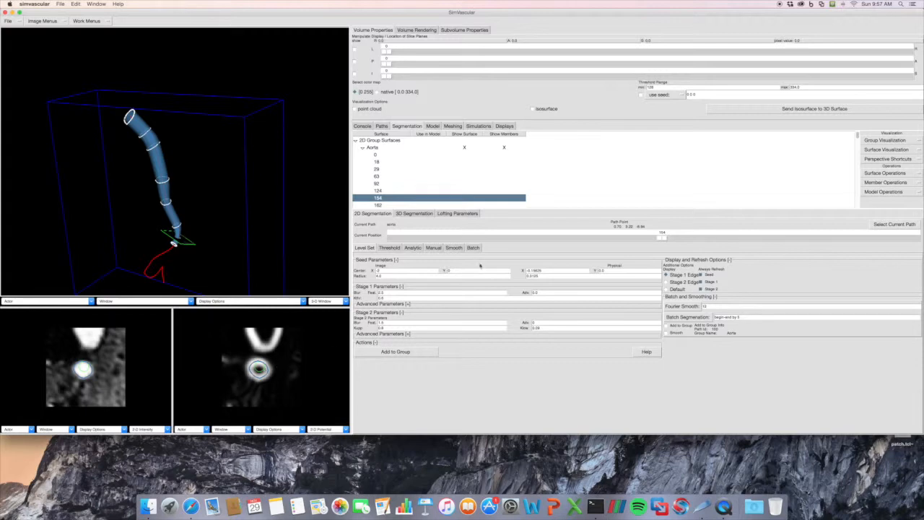
drag(663, 240, 645, 240)
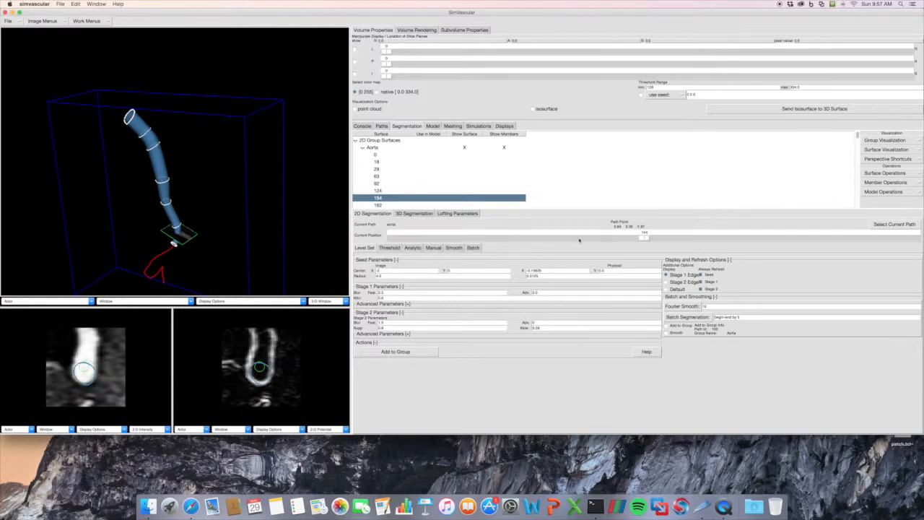
drag(638, 239, 557, 234)
drag(241, 215, 235, 198)
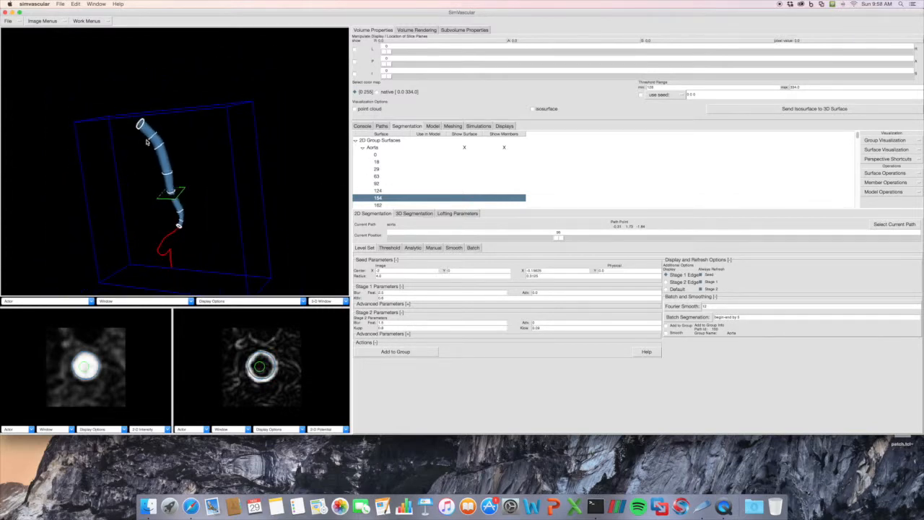
- Open the lofting parameters and review the circumferential sampling and the number of points per segment
click(461, 214)
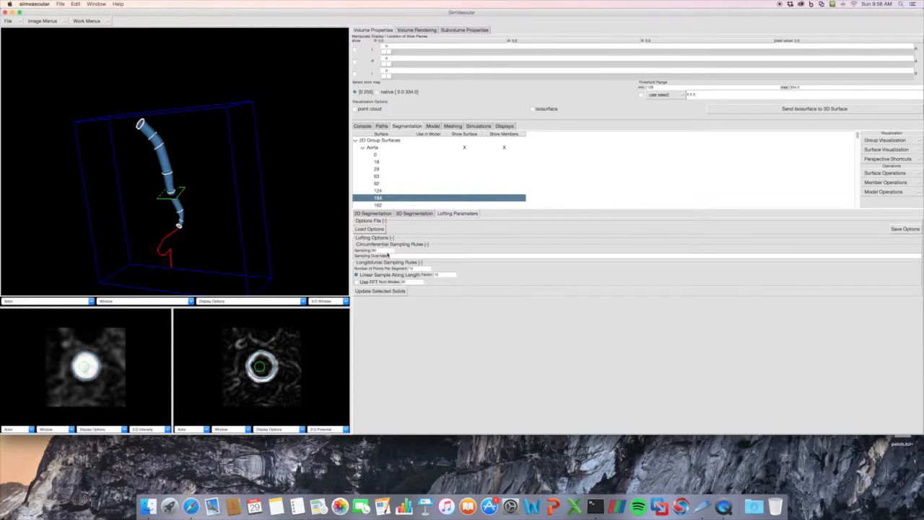
double_click(372, 250)
double_click(411, 268)
double_click(374, 250)
double_click(411, 268)
click(419, 270)
- Enable FFT lofting, update the selected solid and inspect the lofted aorta surface
click(356, 283)
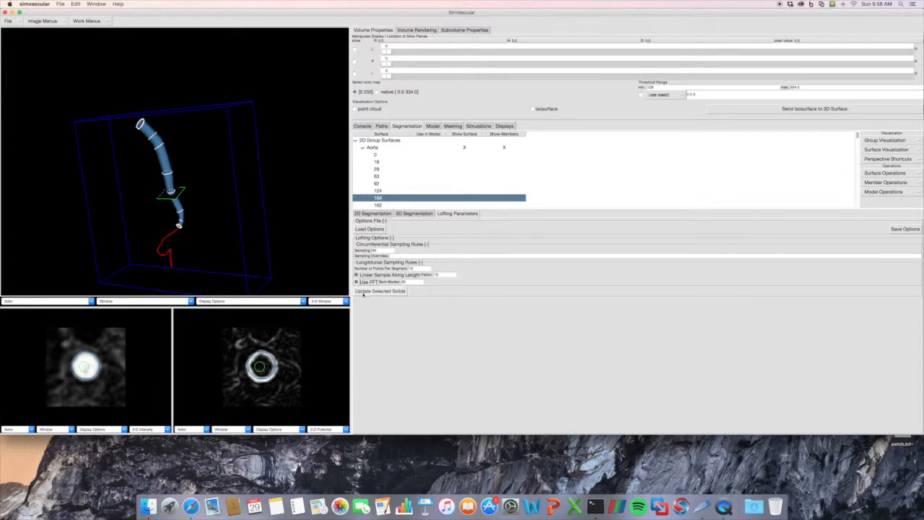
scroll(224, 220, up, 5)
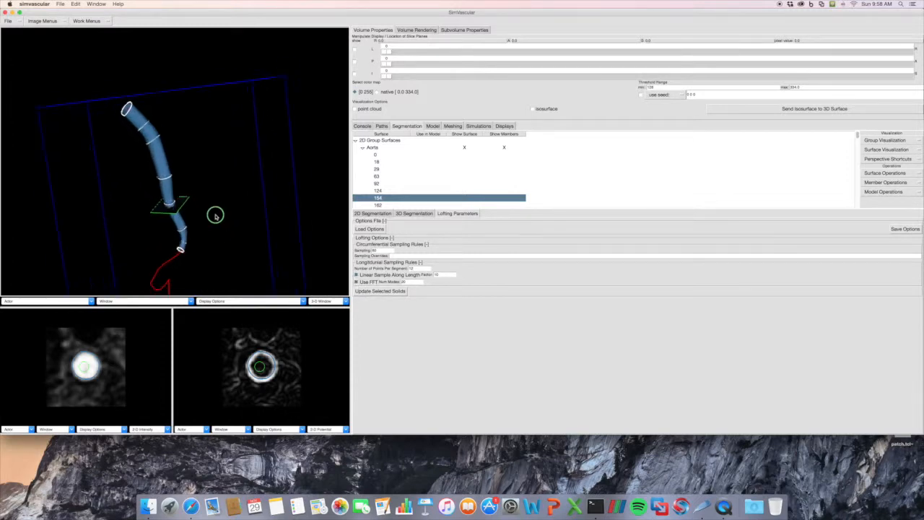
middle_drag(225, 260, 224, 189)
right_drag(224, 189, 223, 201)
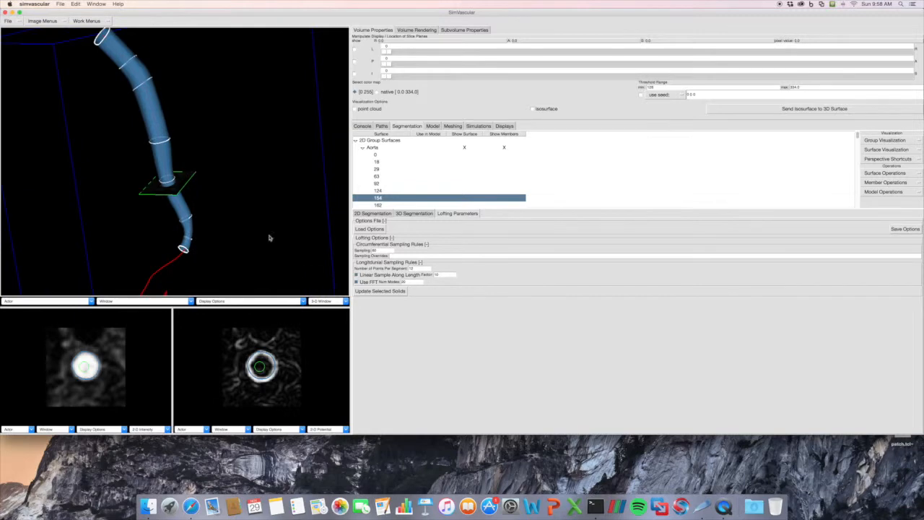
drag(407, 282, 373, 280)
drag(245, 184, 221, 176)
drag(413, 281, 360, 286)
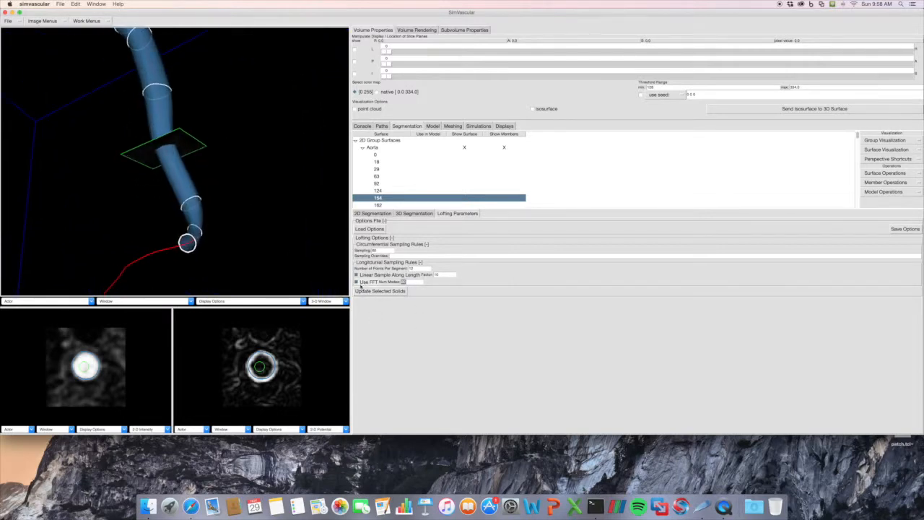
click(387, 291)
drag(244, 179, 227, 185)
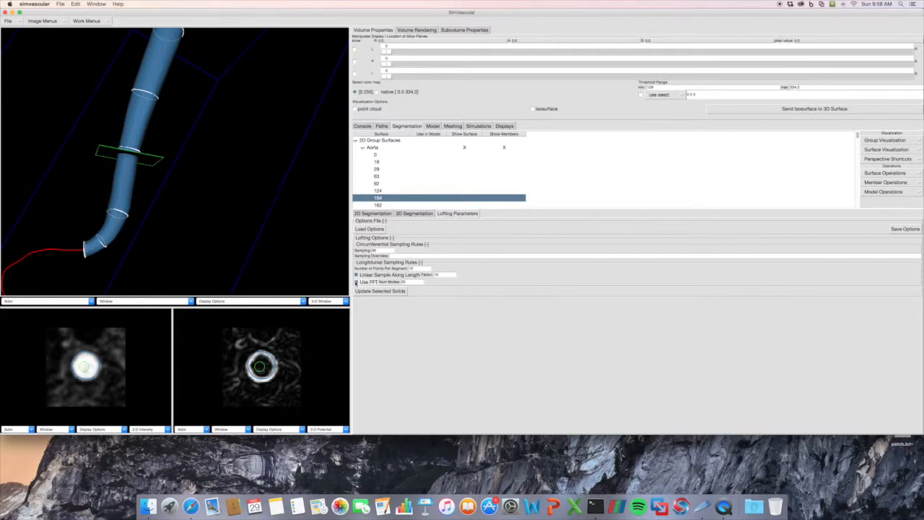
- Turn off FFT and linear sampling along length, and update the selected solid
drag(181, 196, 182, 201)
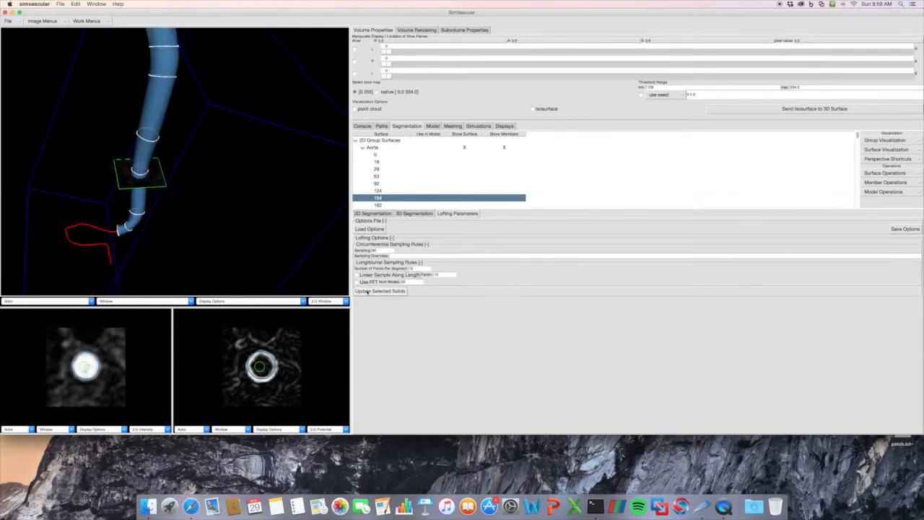
drag(224, 217, 230, 208)
- Re-enable linear sampling along length with a higher factor, then update and inspect the lofted aorta
click(365, 275)
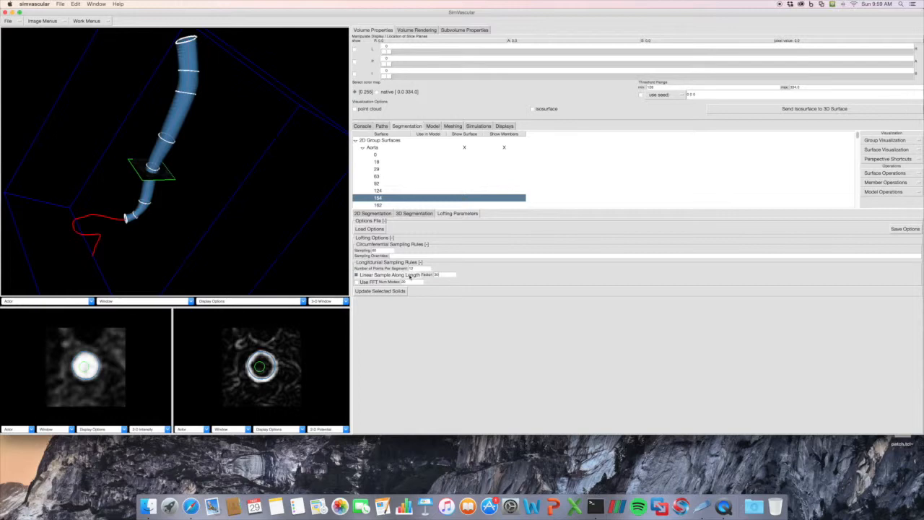
mouse_move(231, 194)
mouse_down()
mouse_move(235, 186)
mouse_move(238, 201)
mouse_move(233, 192)
mouse_move(247, 183)
mouse_move(239, 204)
mouse_up()
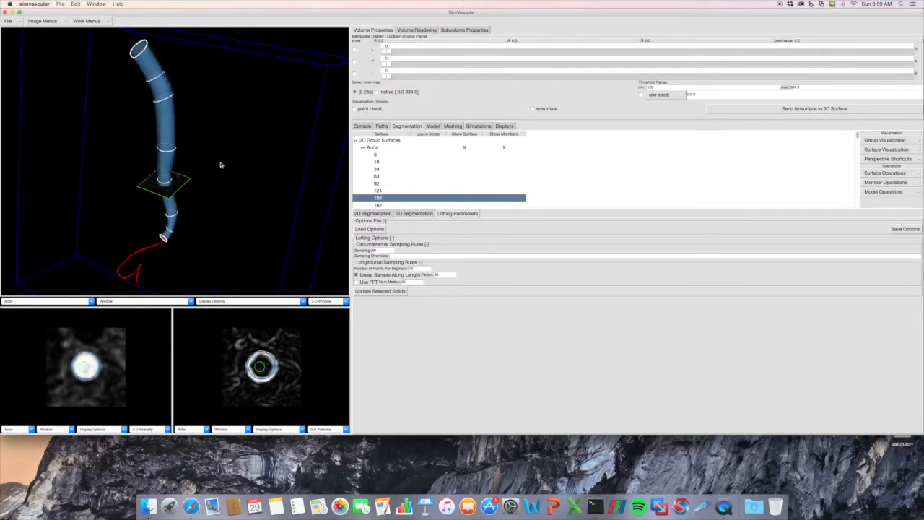
drag(219, 163, 217, 201)
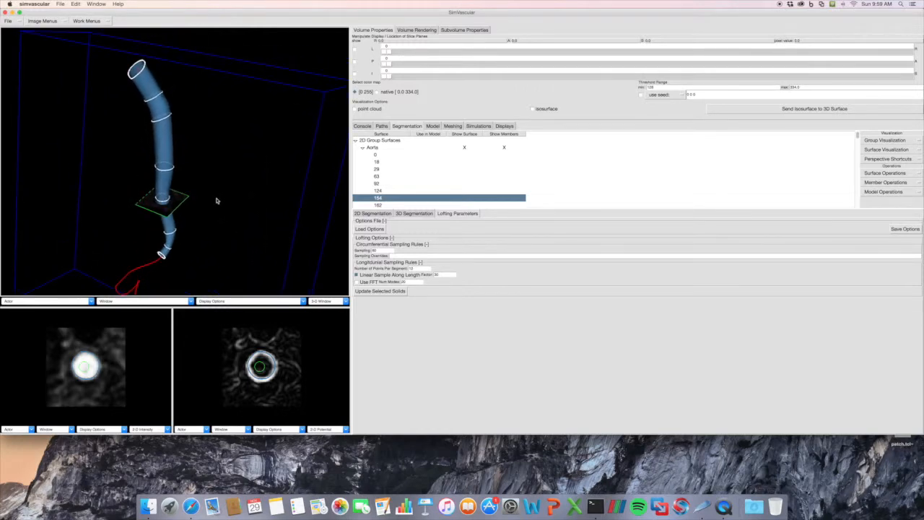